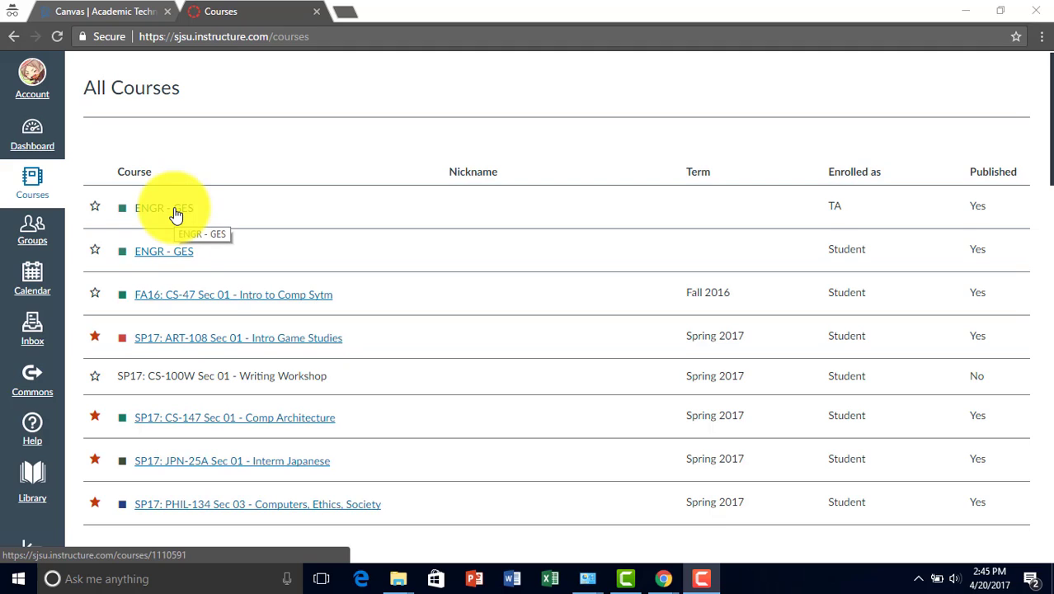
Start a new assignment named TEST in the ENGR - GES course where the enrolment is TA.
{"action": "left_click", "coordinate": [165, 208]}
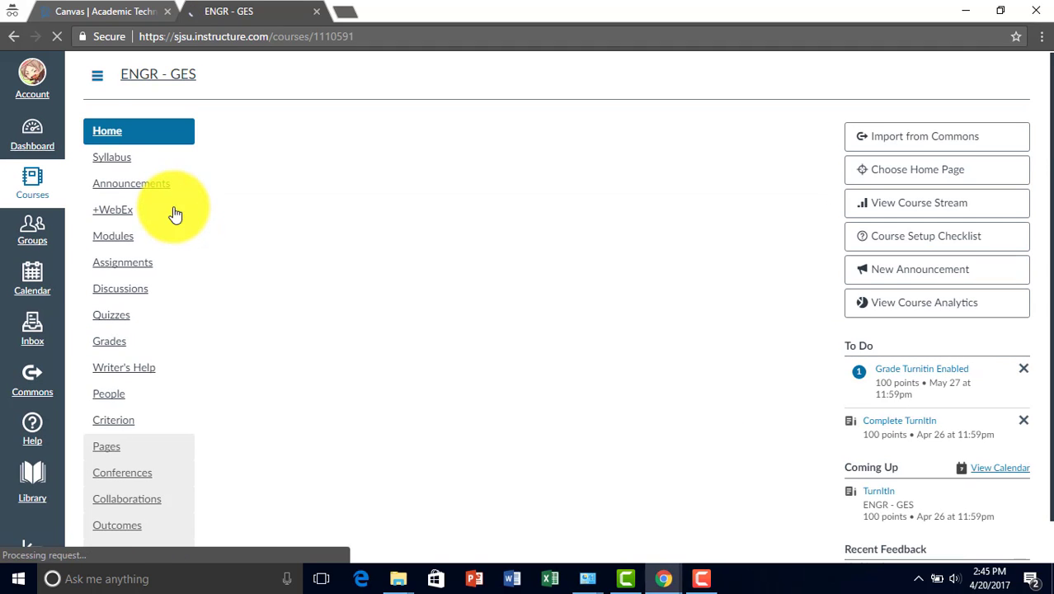
{"action": "left_click", "coordinate": [142, 264]}
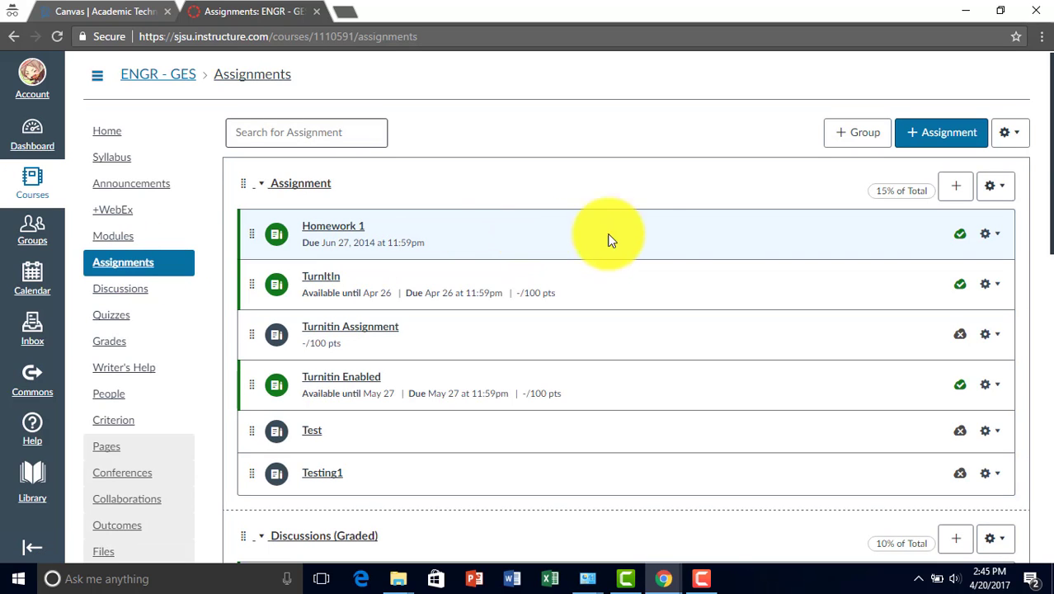
{"action": "left_click", "coordinate": [940, 136]}
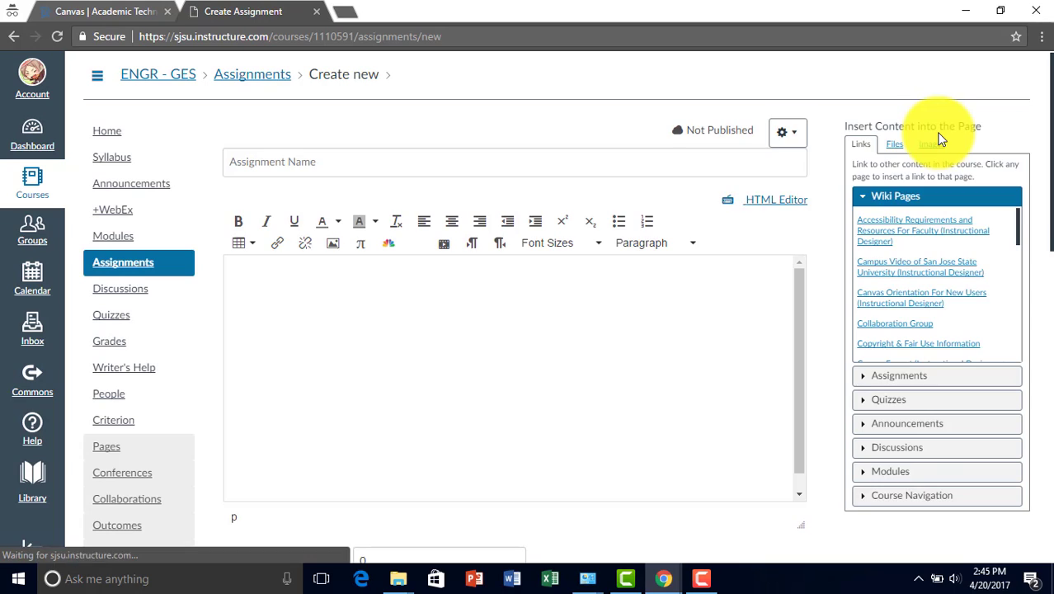
{"action": "left_click", "coordinate": [655, 153]}
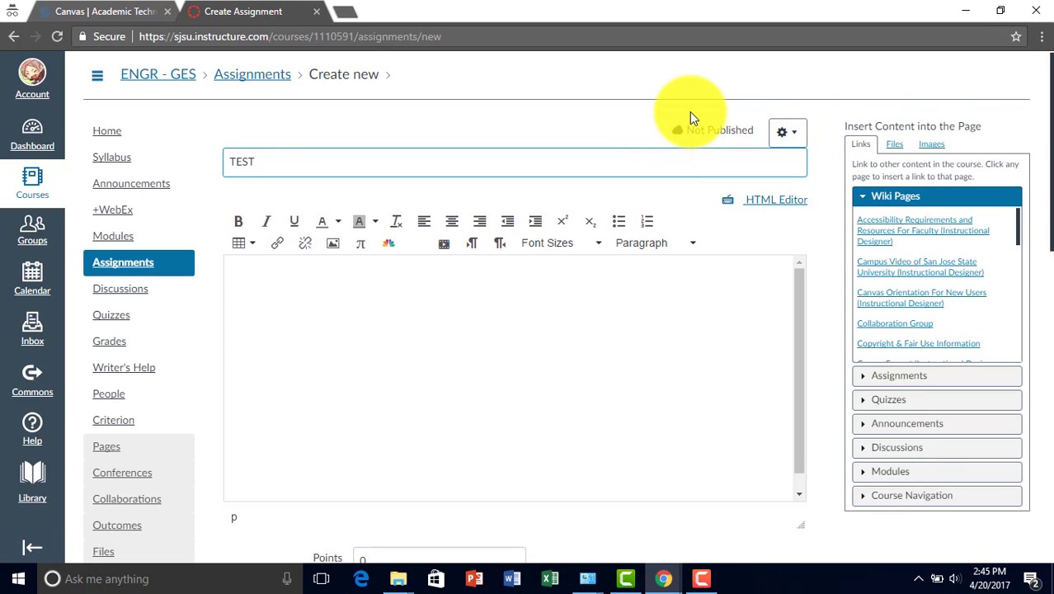
Set the assignment's submission type to Online and enable Turnitin submissions.
{"action": "scroll", "coordinate": [647, 359], "scroll_direction": "down", "scroll_amount": 5}
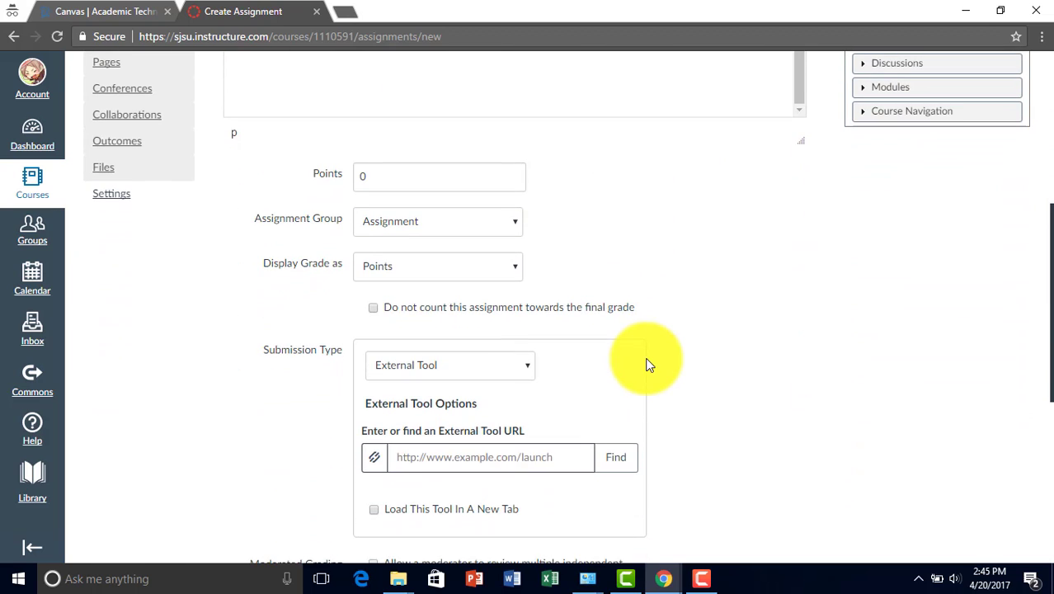
{"action": "left_click", "coordinate": [525, 366]}
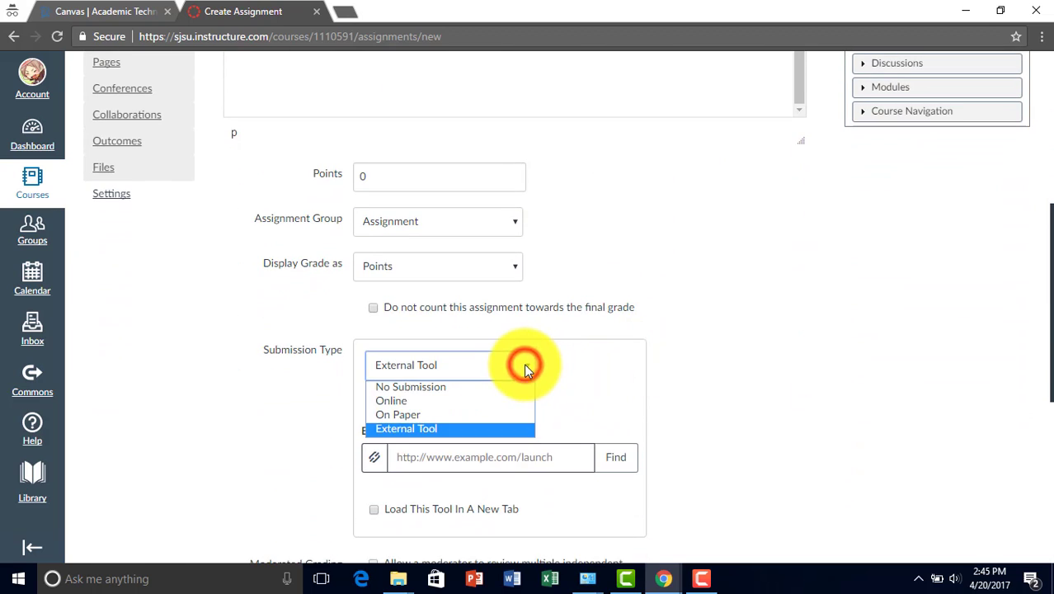
{"action": "left_click", "coordinate": [394, 401]}
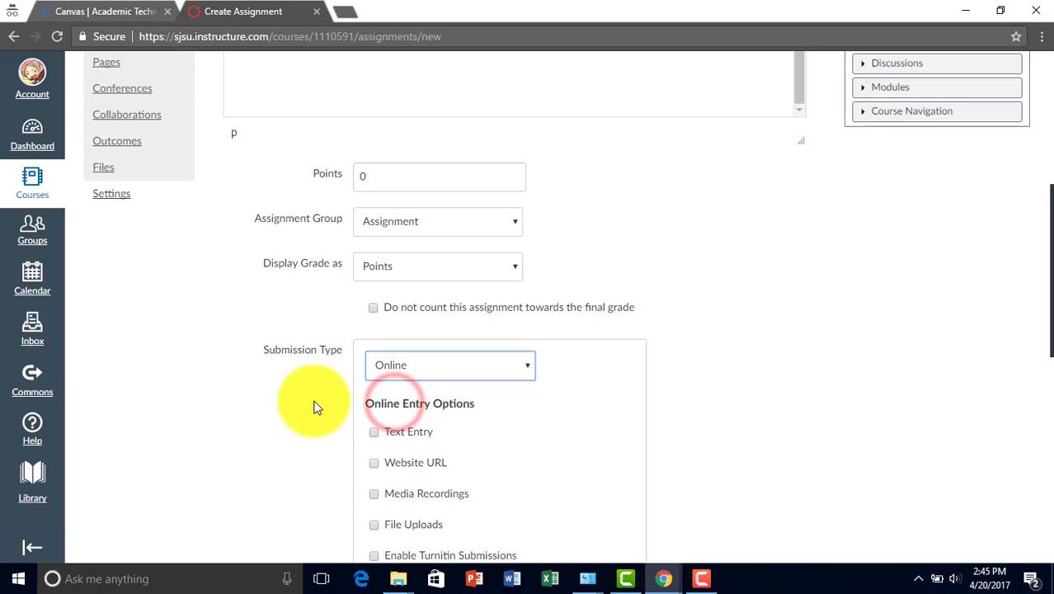
{"action": "scroll", "coordinate": [313, 406], "scroll_direction": "down", "scroll_amount": 2}
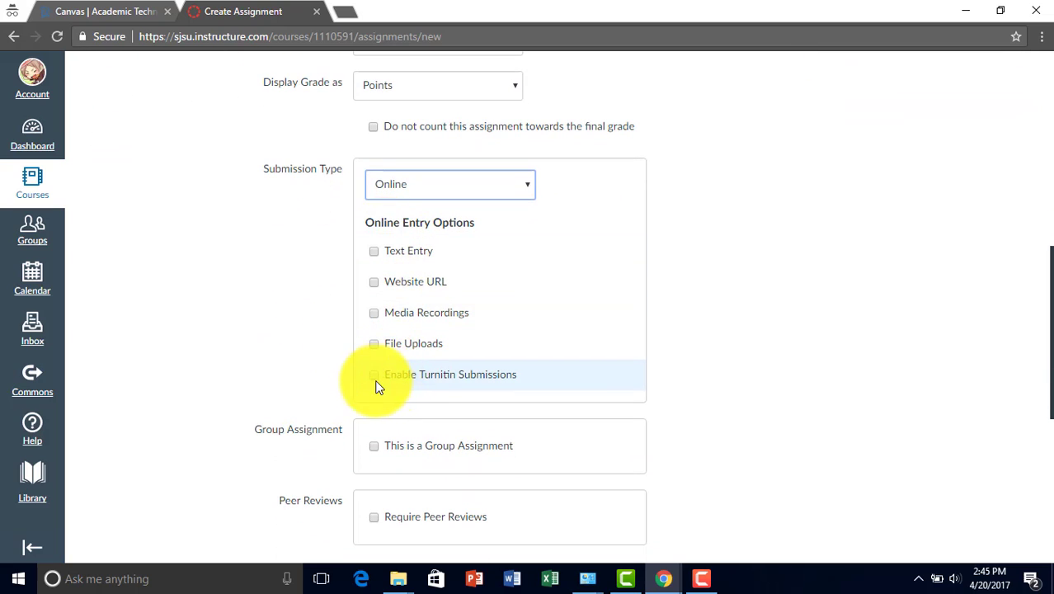
{"action": "left_click", "coordinate": [458, 379]}
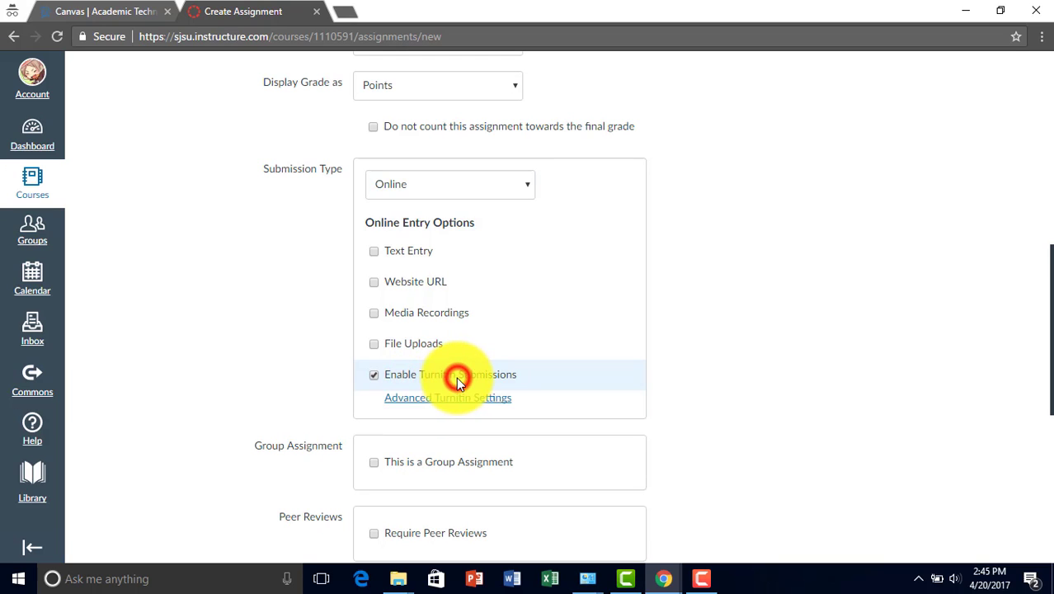
Review the originality report visibility choices in the advanced Turnitin settings, keep Immediately, and update the settings.
{"action": "left_click", "coordinate": [403, 405]}
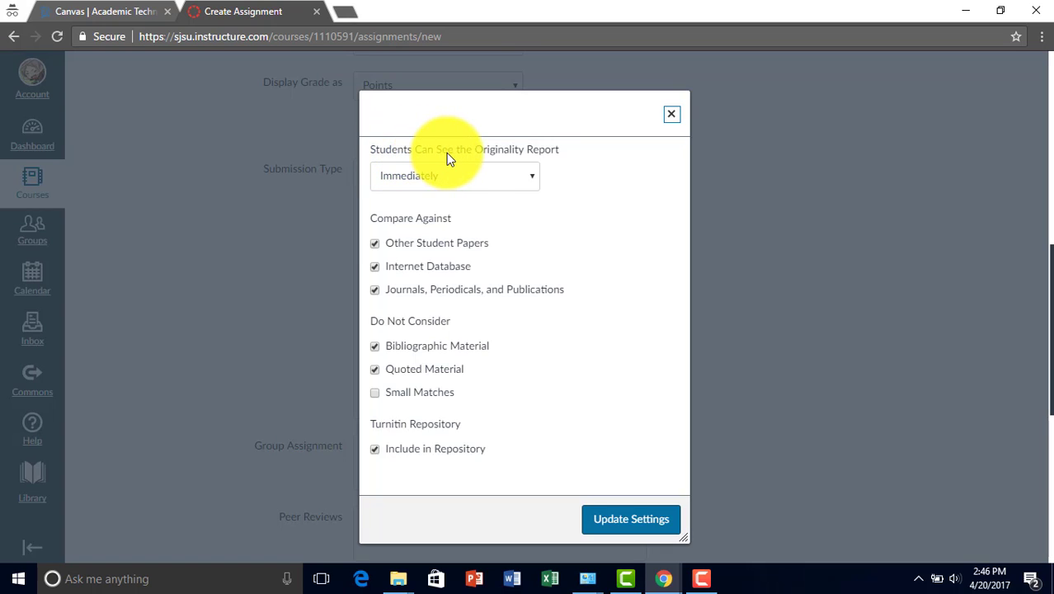
{"action": "left_click", "coordinate": [468, 176]}
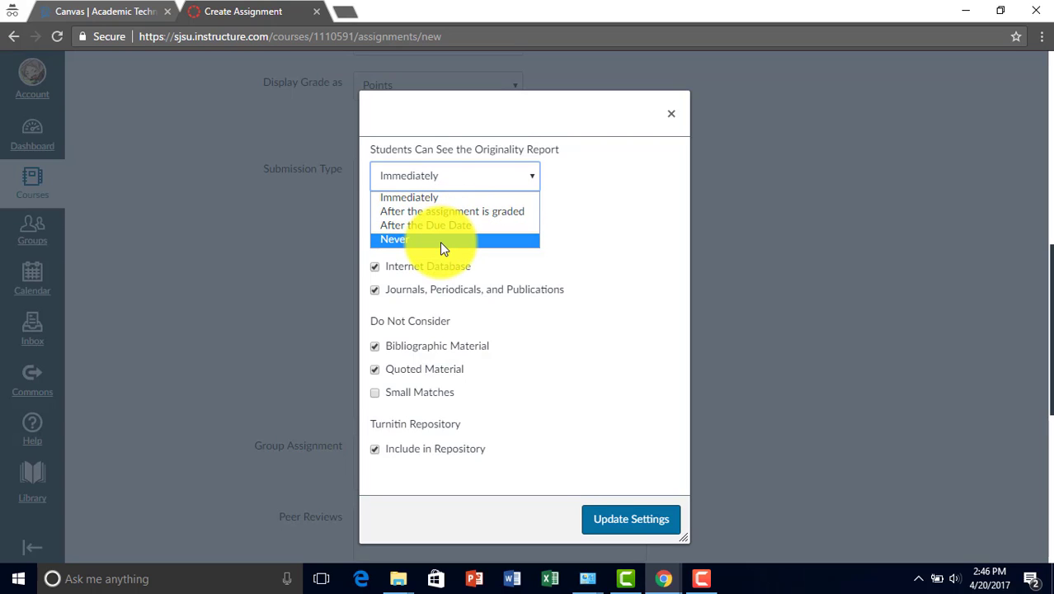
{"action": "left_click", "coordinate": [467, 172]}
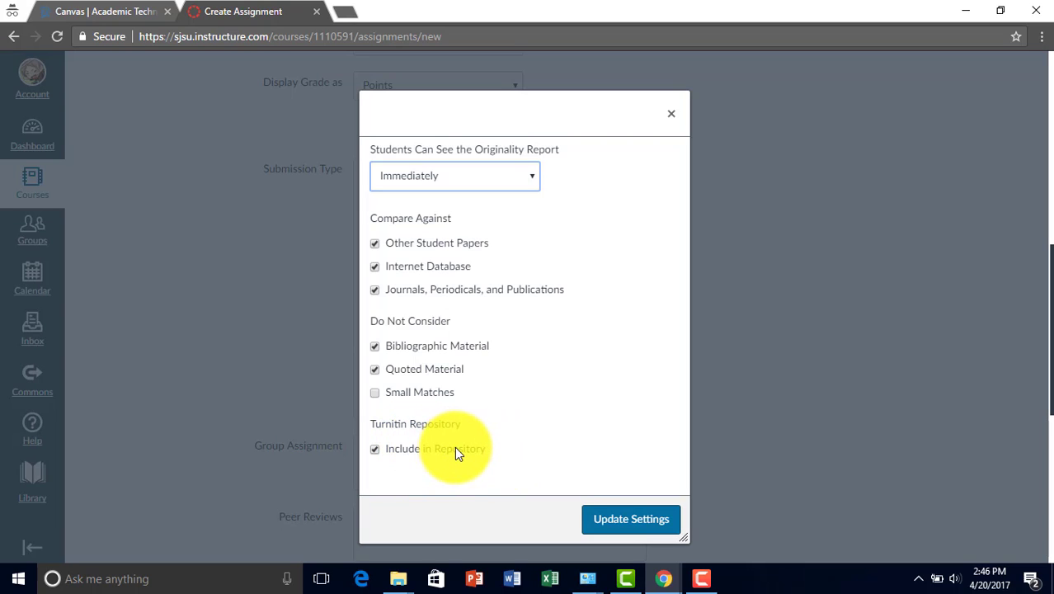
{"action": "left_click", "coordinate": [600, 520]}
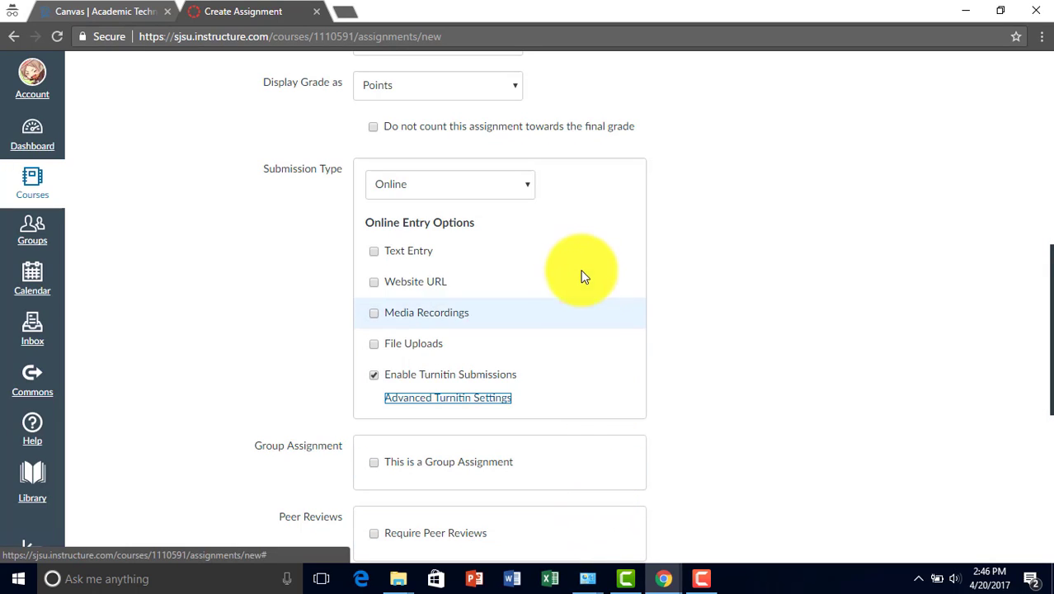
Change the submission type to External Tool and select Turnitin as the external tool.
{"action": "left_click", "coordinate": [512, 191]}
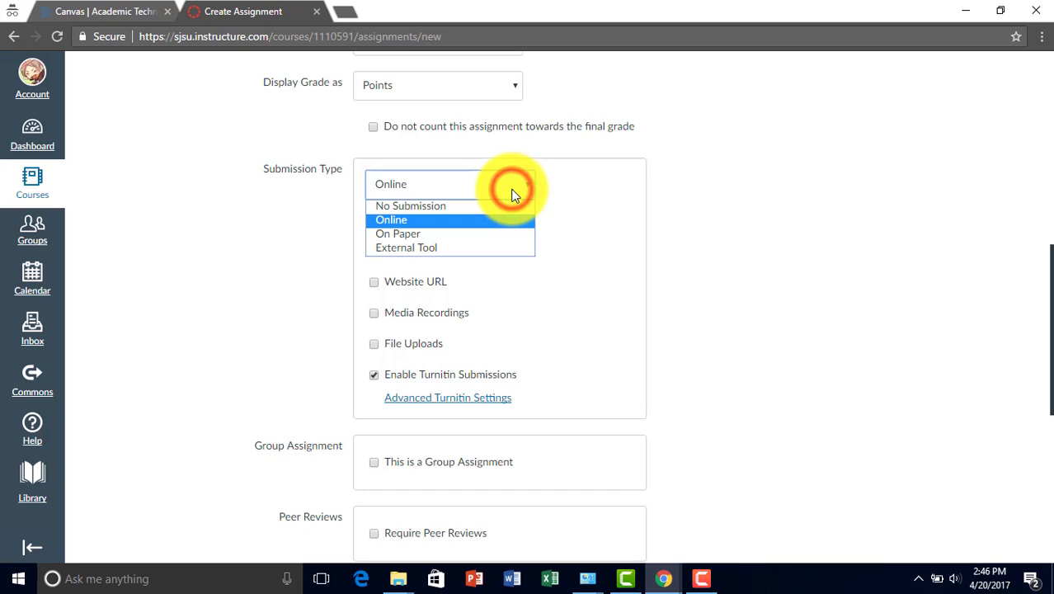
{"action": "left_click", "coordinate": [458, 248]}
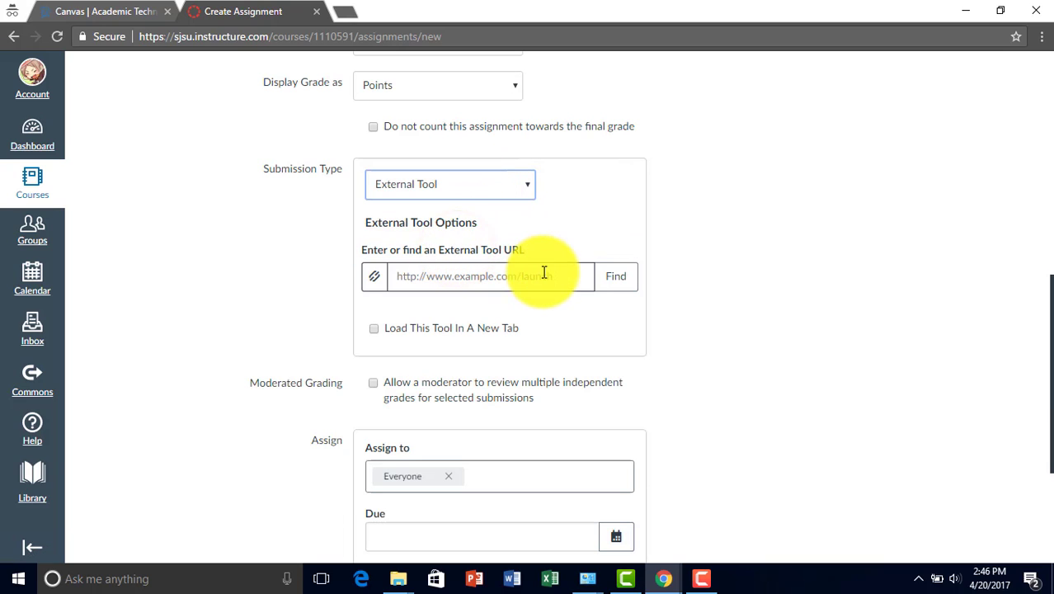
{"action": "left_click", "coordinate": [627, 277]}
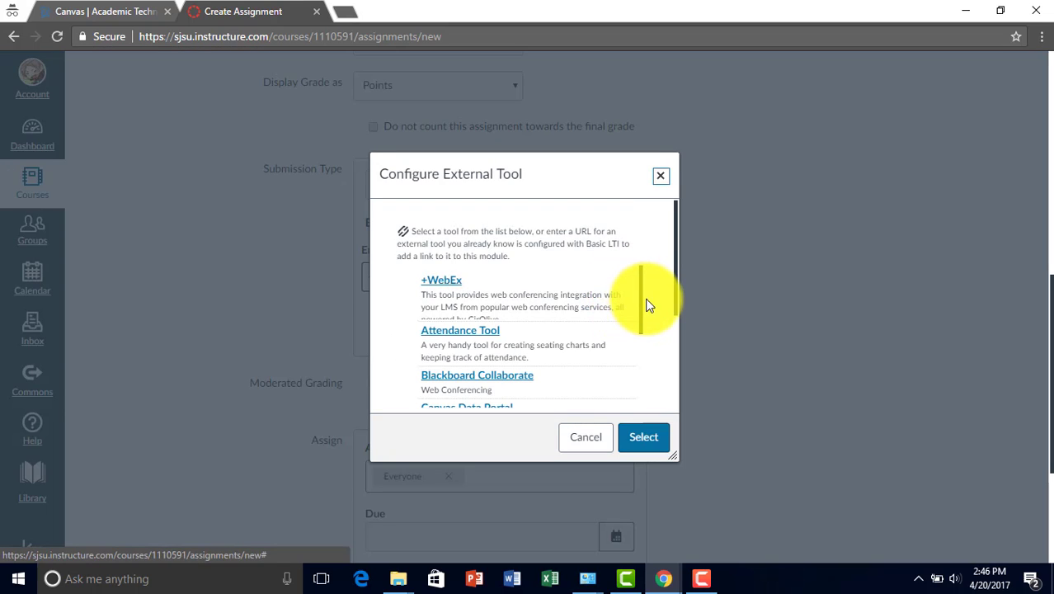
{"action": "left_click_drag", "start_coordinate": [646, 305], "coordinate": [609, 464]}
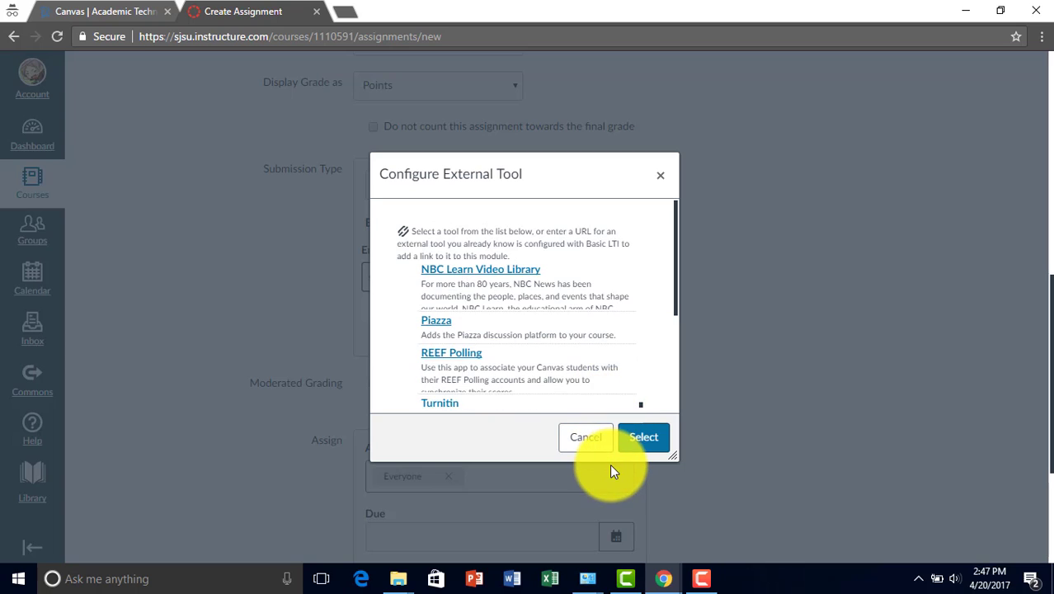
{"action": "scroll", "coordinate": [576, 382], "scroll_direction": "down", "scroll_amount": 5}
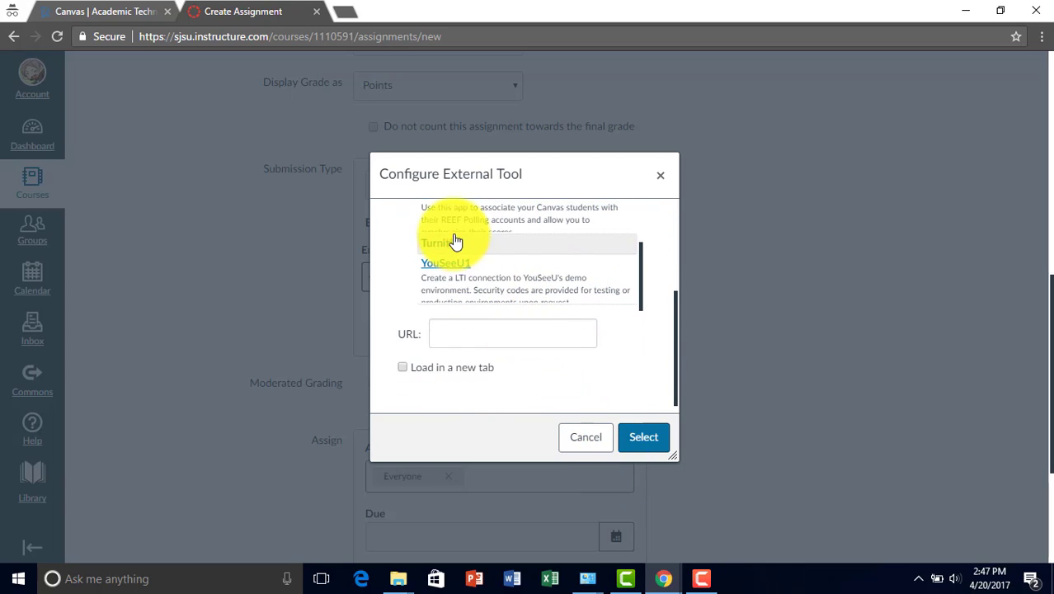
{"action": "left_click", "coordinate": [447, 248]}
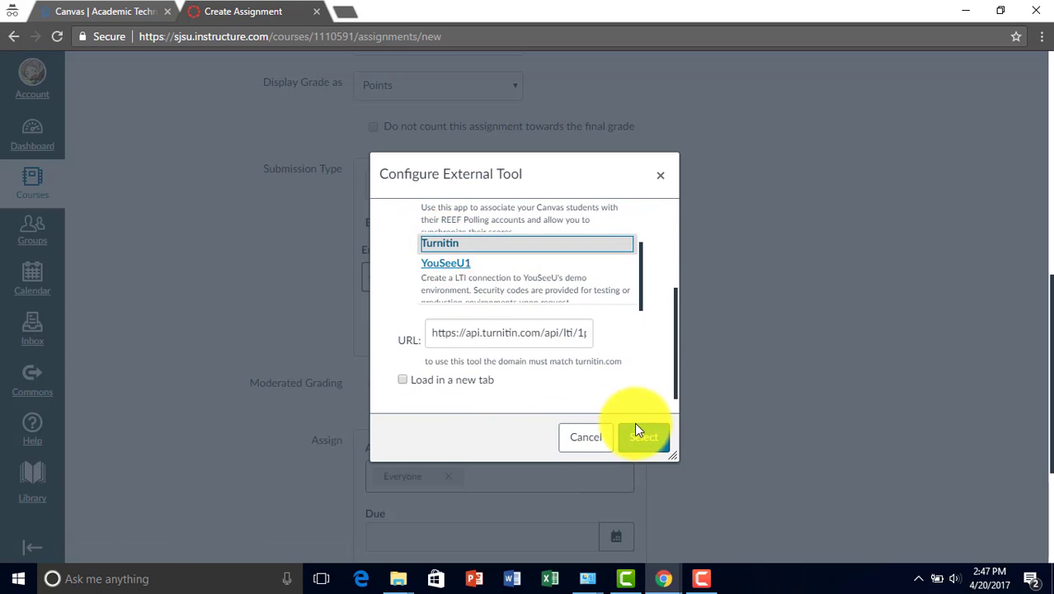
{"action": "left_click", "coordinate": [642, 444]}
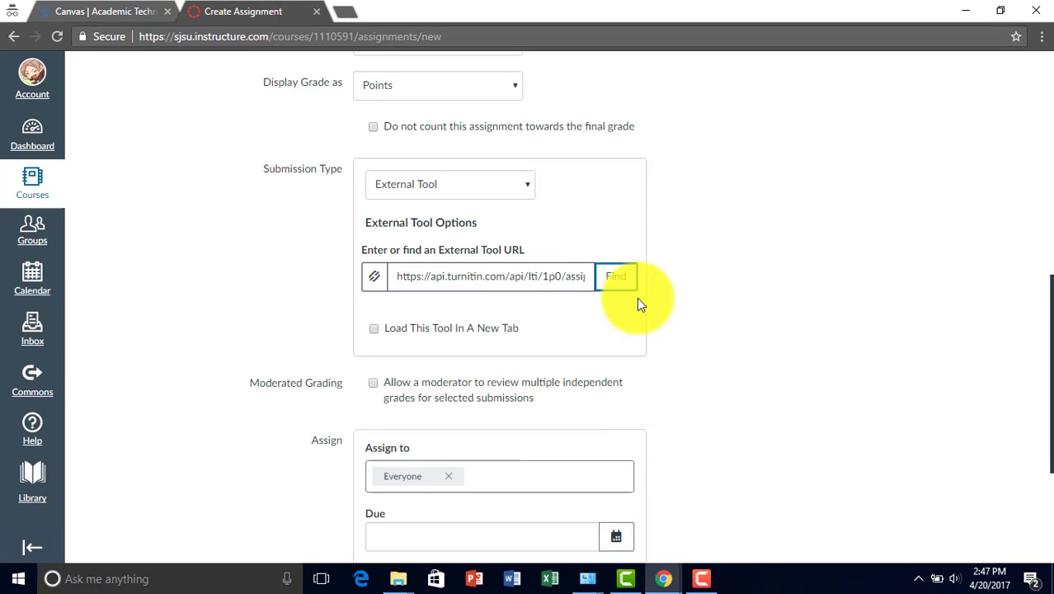
Save the TEST assignment without publishing and open its Turnitin settings.
{"action": "scroll", "coordinate": [733, 326], "scroll_direction": "down", "scroll_amount": 3}
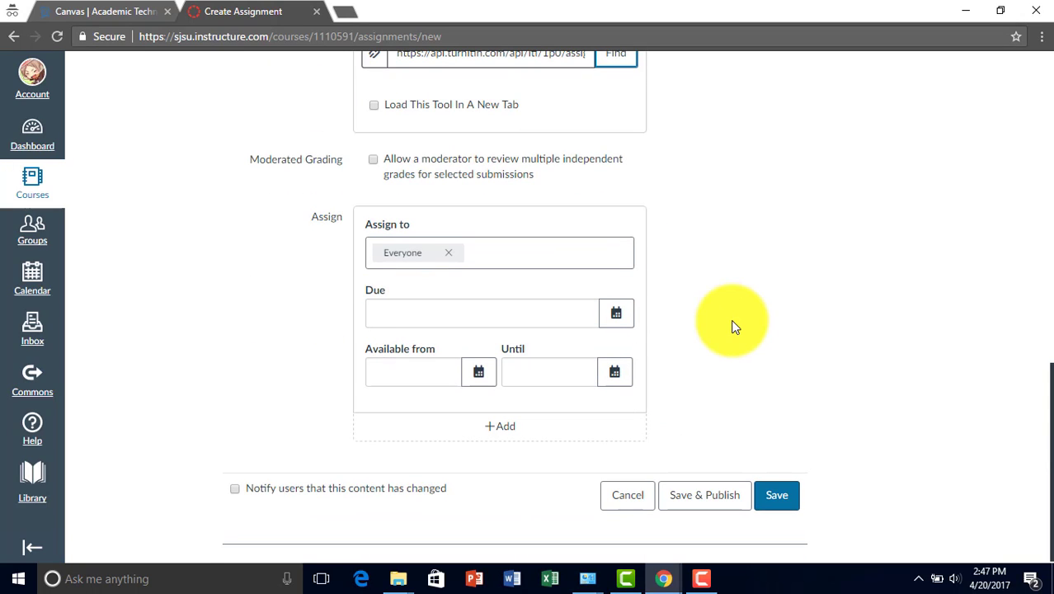
{"action": "left_click", "coordinate": [780, 496]}
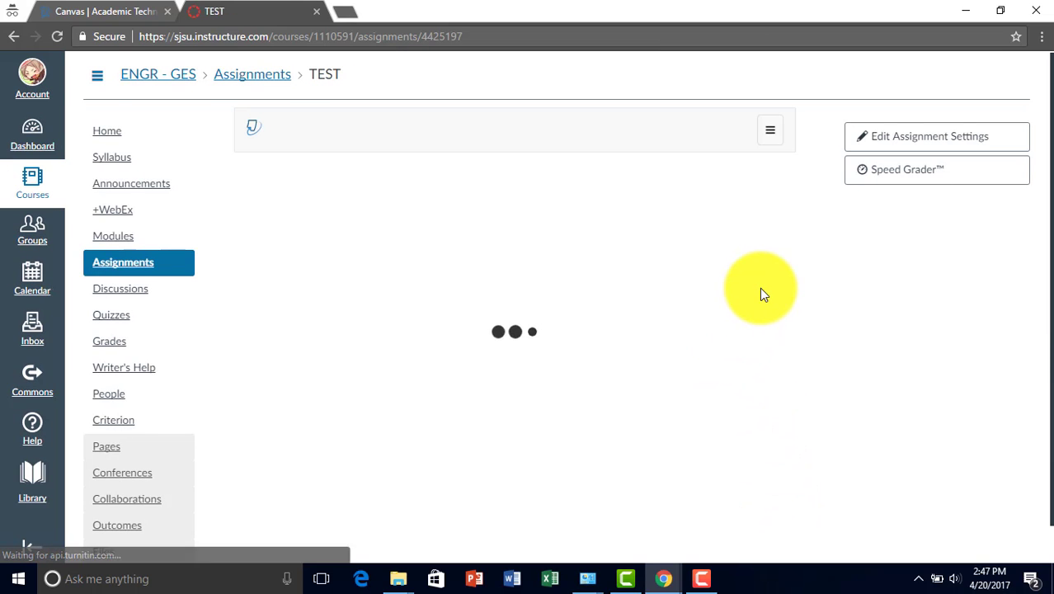
{"action": "left_click", "coordinate": [767, 134]}
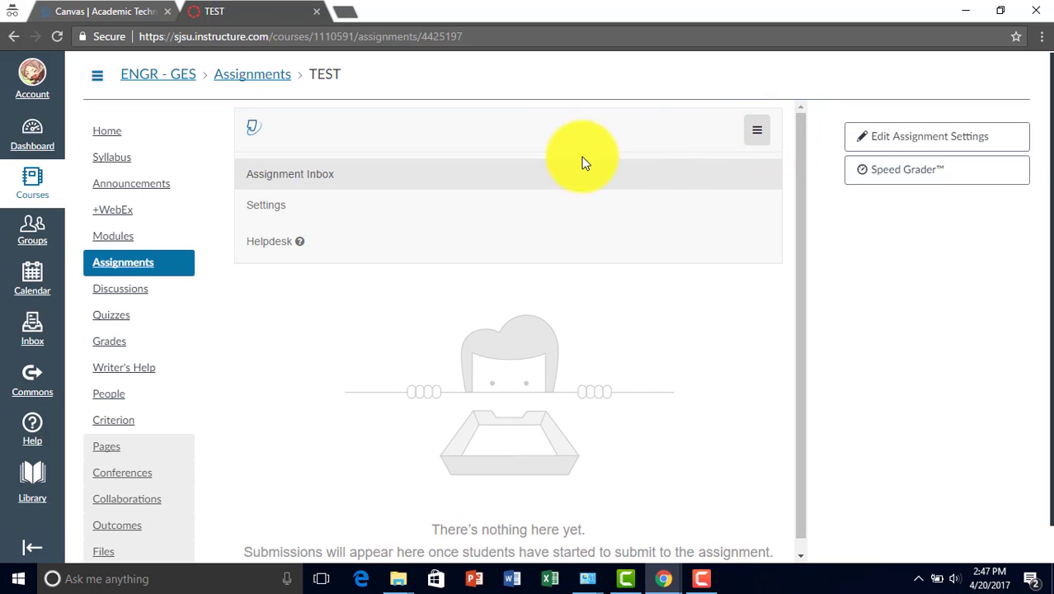
{"action": "left_click", "coordinate": [512, 212]}
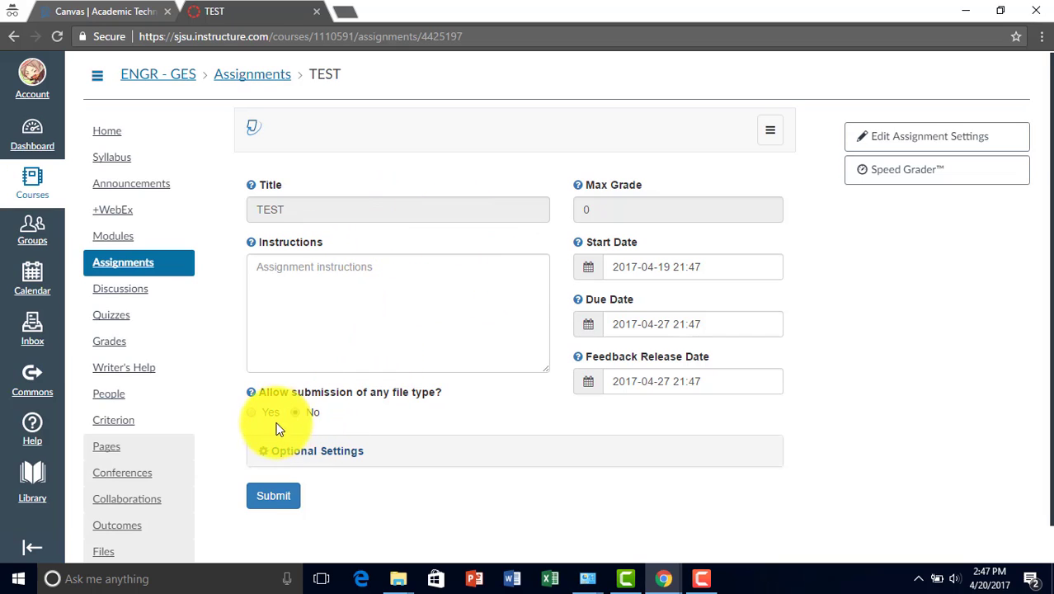
Examine the optional Turnitin settings for late submissions, comparison sources, and originality report generation and resubmissions.
{"action": "left_click", "coordinate": [281, 456]}
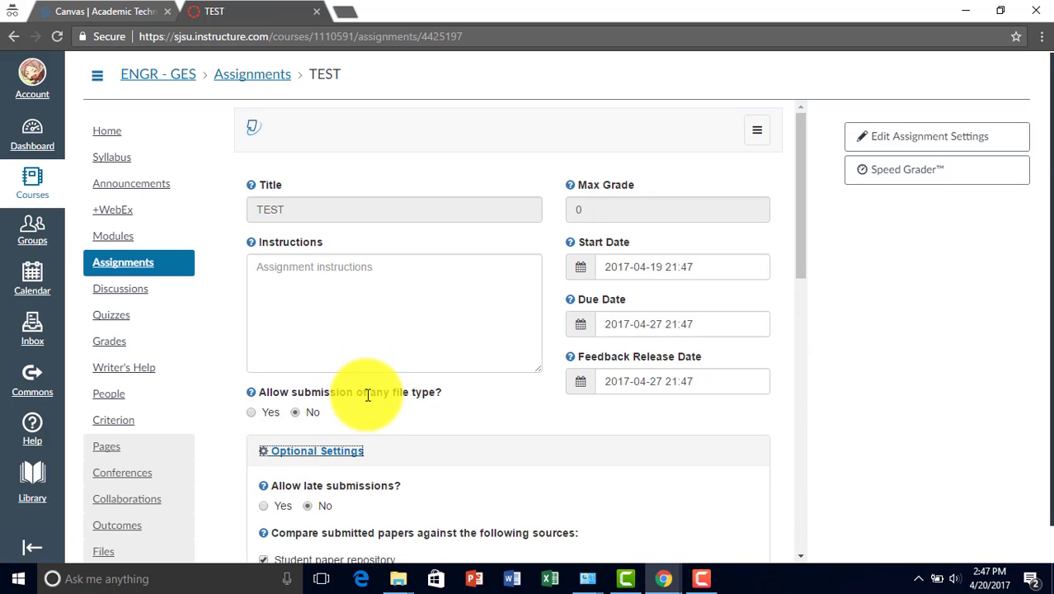
{"action": "scroll", "coordinate": [368, 395], "scroll_direction": "down", "scroll_amount": 1}
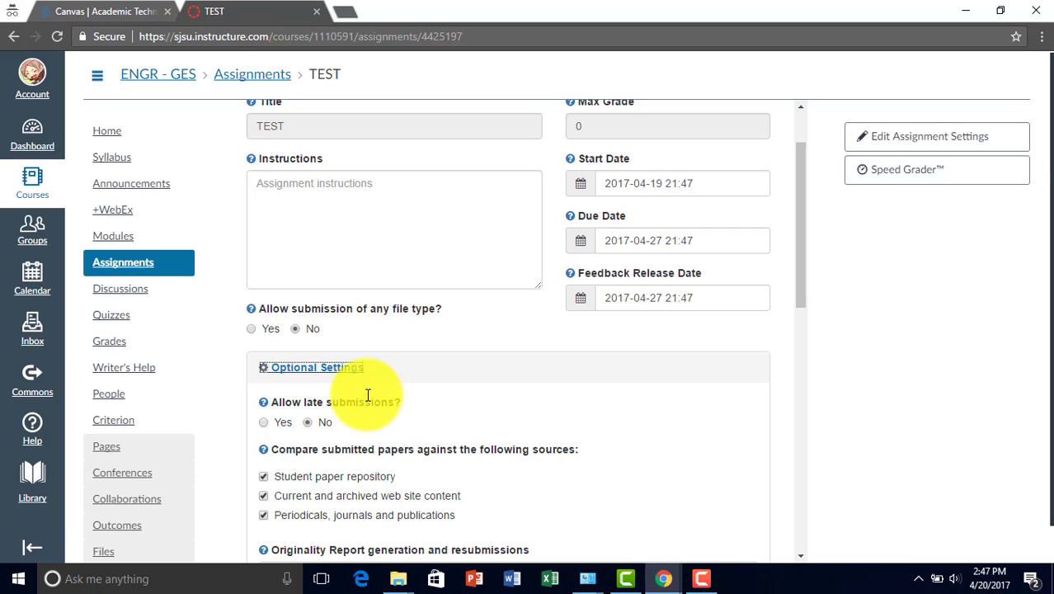
{"action": "scroll", "coordinate": [368, 395], "scroll_direction": "down", "scroll_amount": 1}
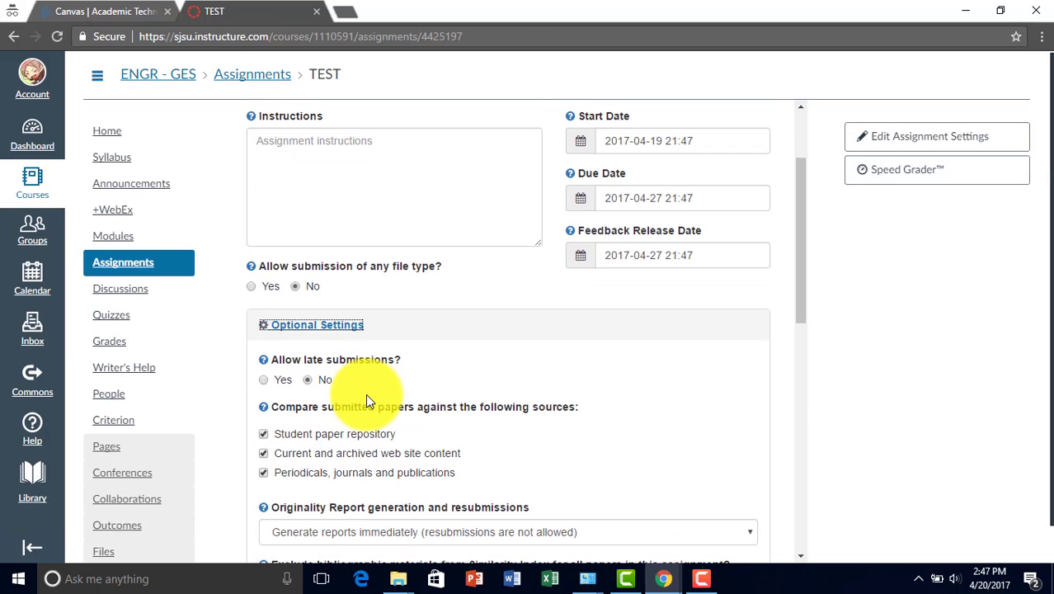
{"action": "scroll", "coordinate": [368, 401], "scroll_direction": "down", "scroll_amount": 3}
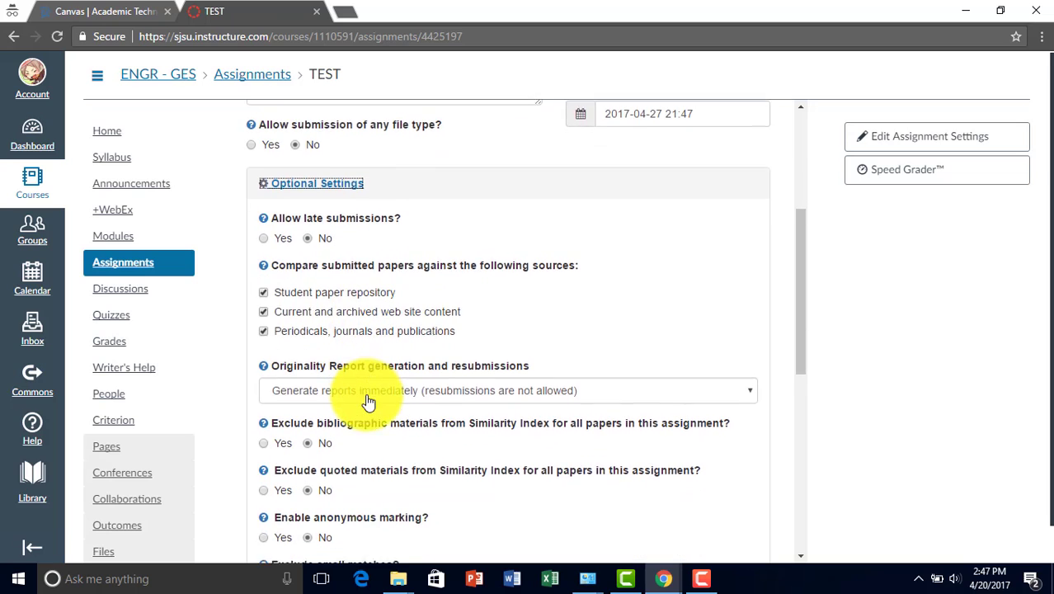
{"action": "scroll", "coordinate": [368, 400], "scroll_direction": "down", "scroll_amount": 1}
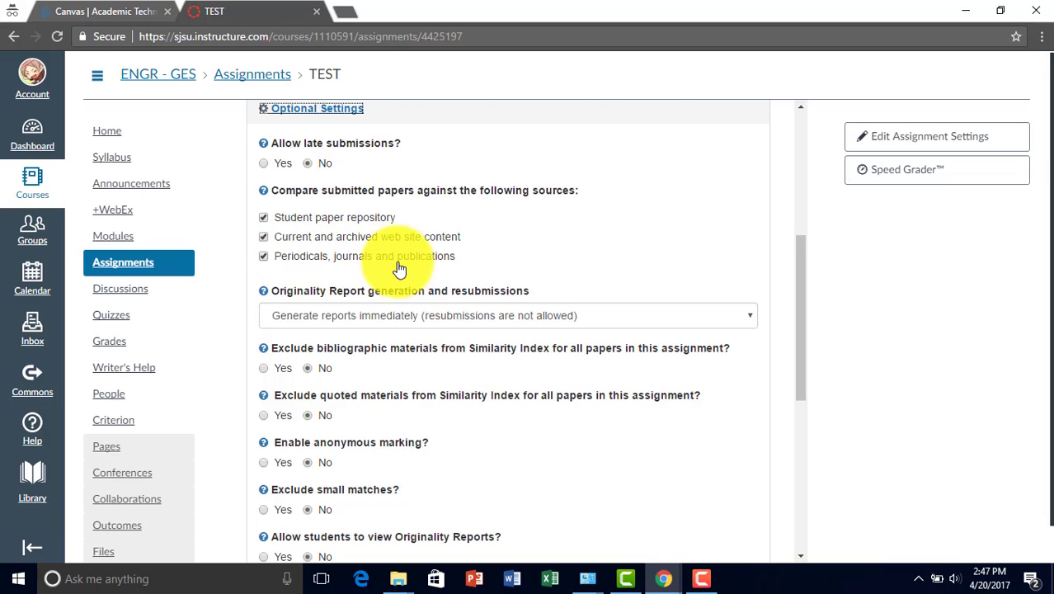
{"action": "scroll", "coordinate": [405, 281], "scroll_direction": "down", "scroll_amount": 1}
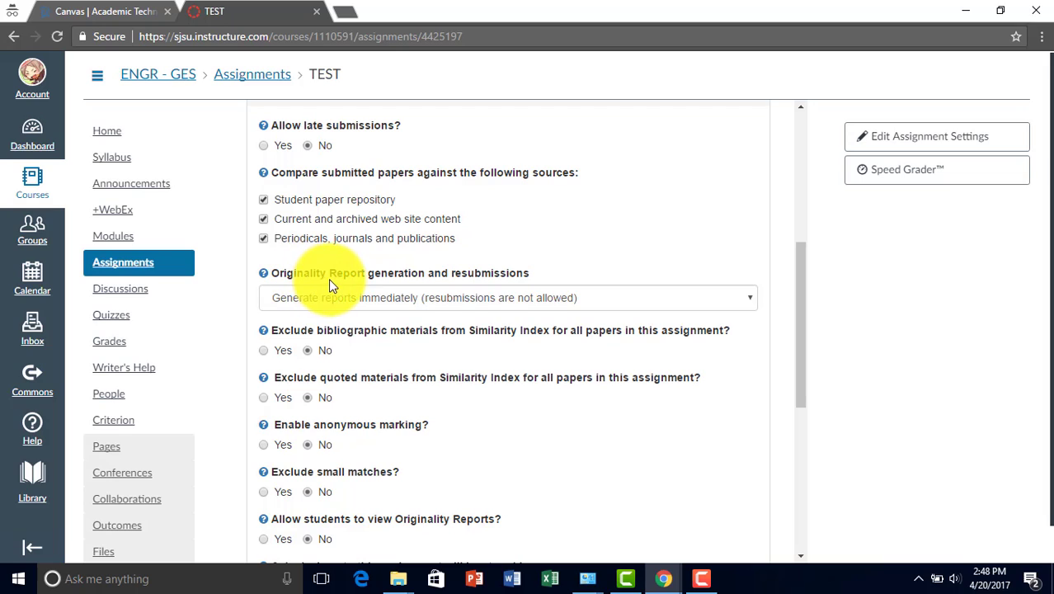
{"action": "left_click", "coordinate": [420, 306]}
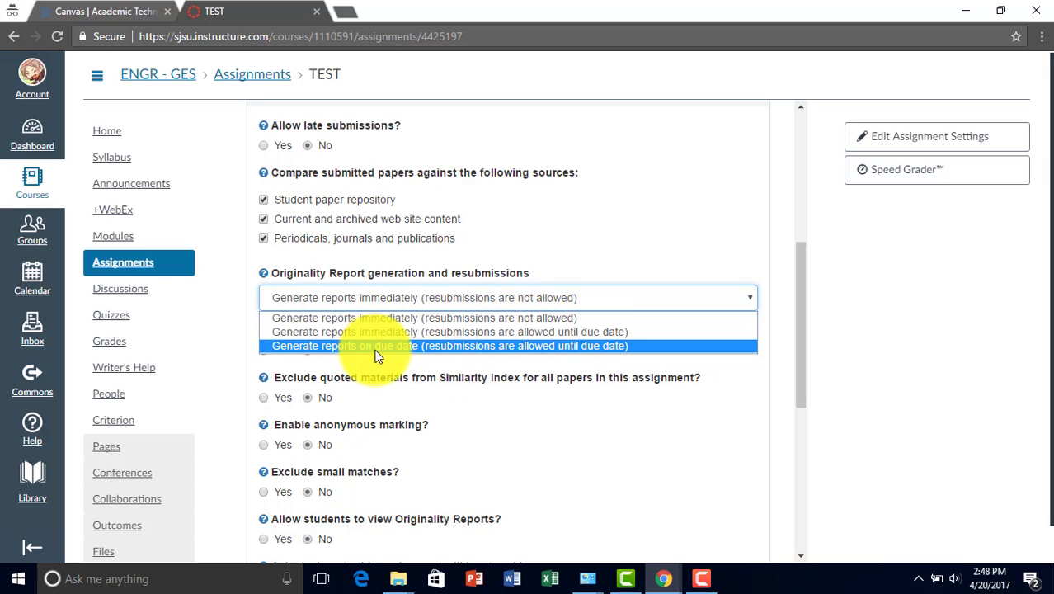
{"action": "left_click", "coordinate": [538, 298]}
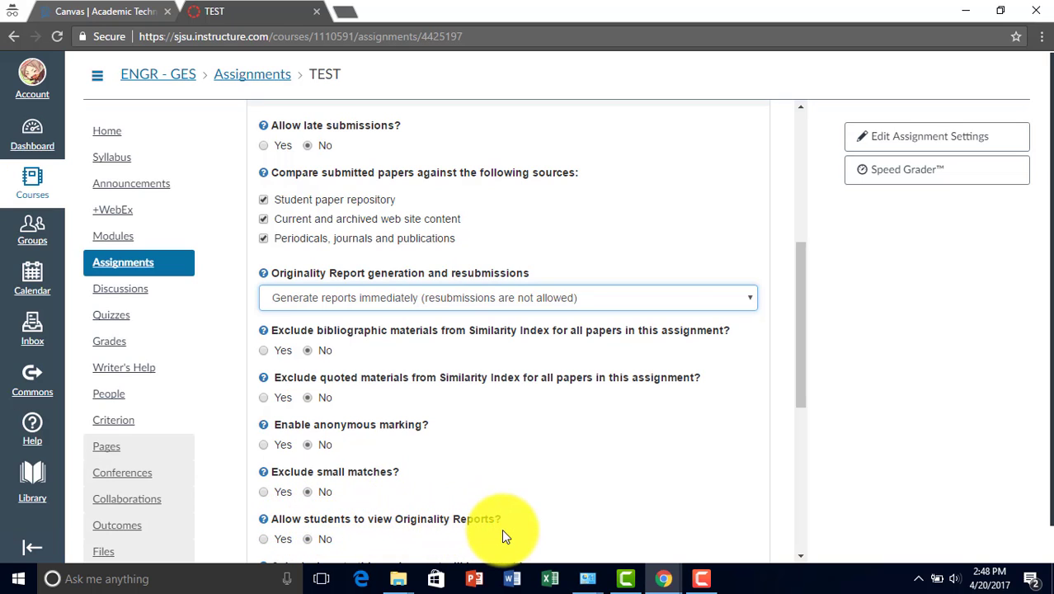
Keep Standard paper repository for storage and No rubric after checking their alternatives, and submit the Turnitin settings.
{"action": "left_click_drag", "start_coordinate": [797, 386], "coordinate": [755, 517]}
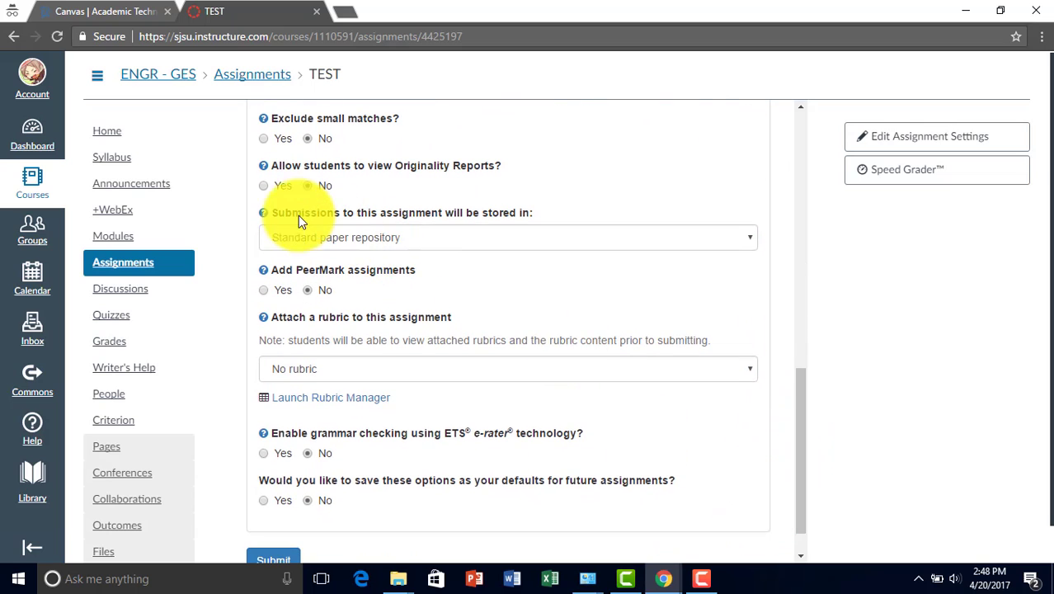
{"action": "left_click", "coordinate": [371, 239]}
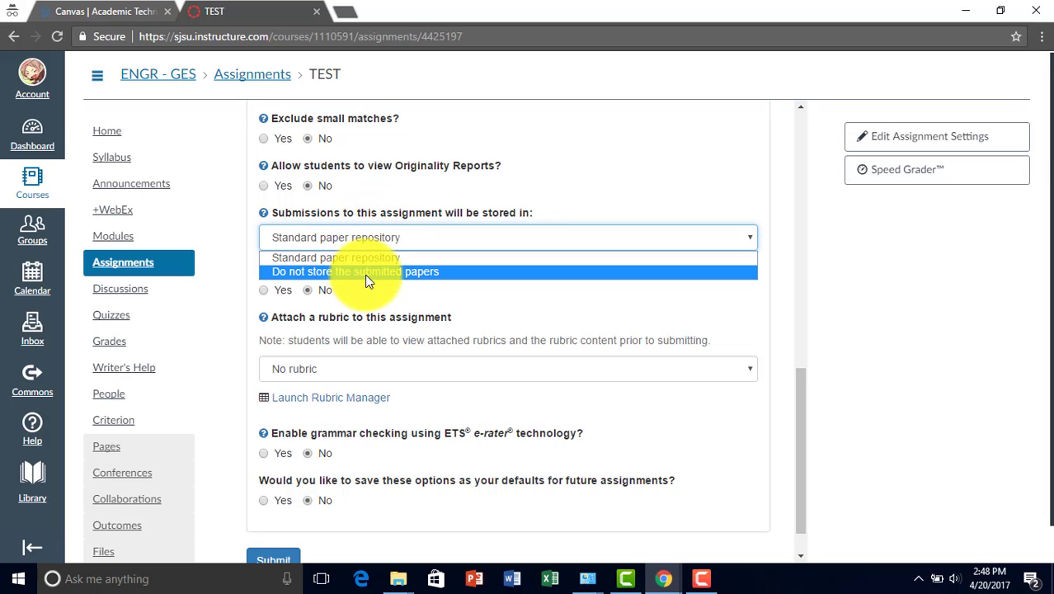
{"action": "left_click", "coordinate": [403, 237]}
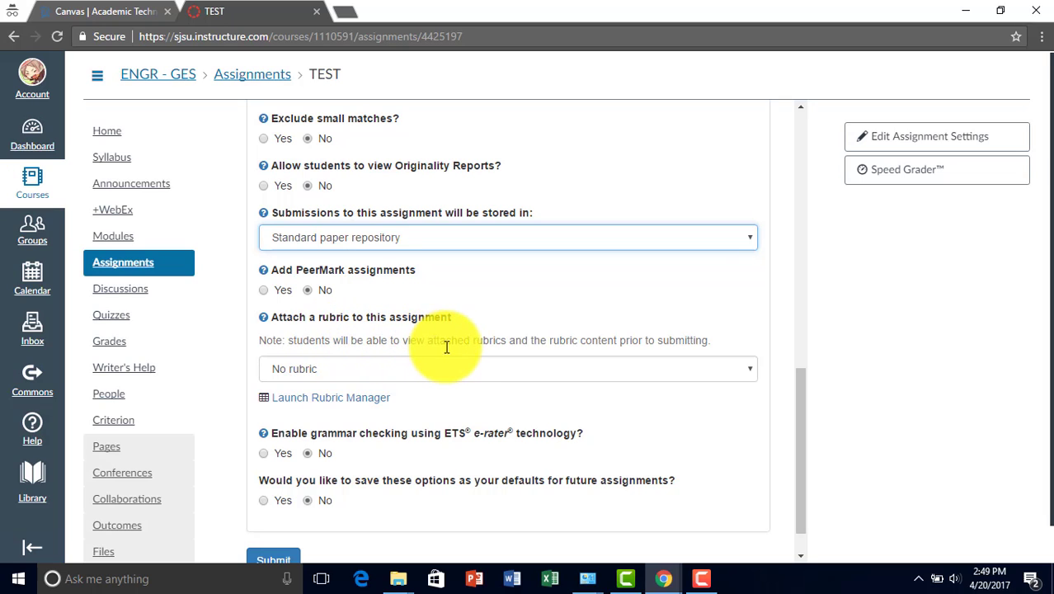
{"action": "left_click", "coordinate": [483, 375]}
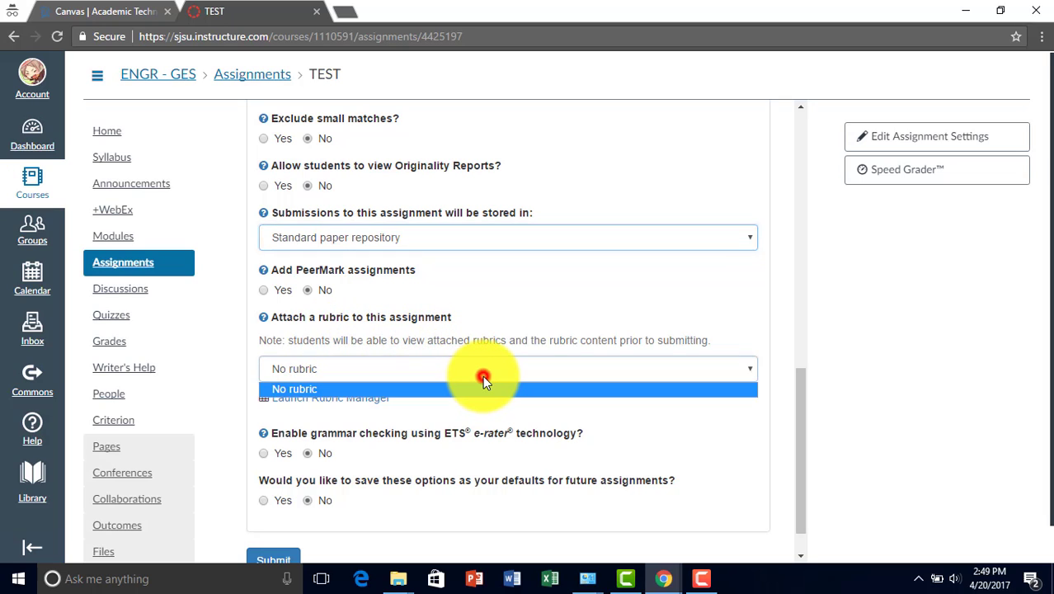
{"action": "left_click", "coordinate": [483, 376]}
{"action": "scroll", "coordinate": [408, 424], "scroll_direction": "down", "scroll_amount": 2}
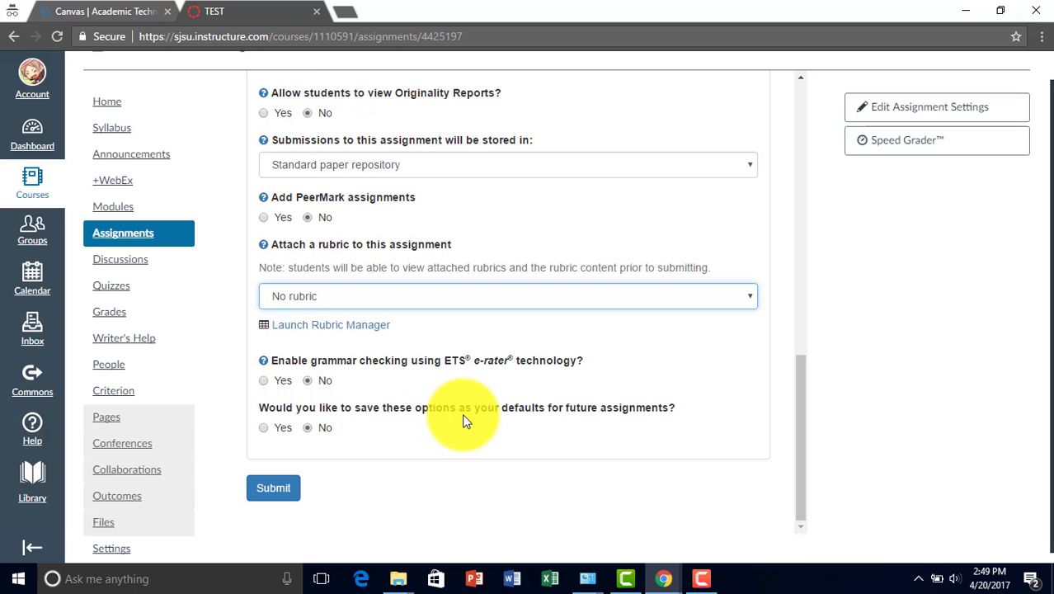
{"action": "left_click", "coordinate": [266, 487]}
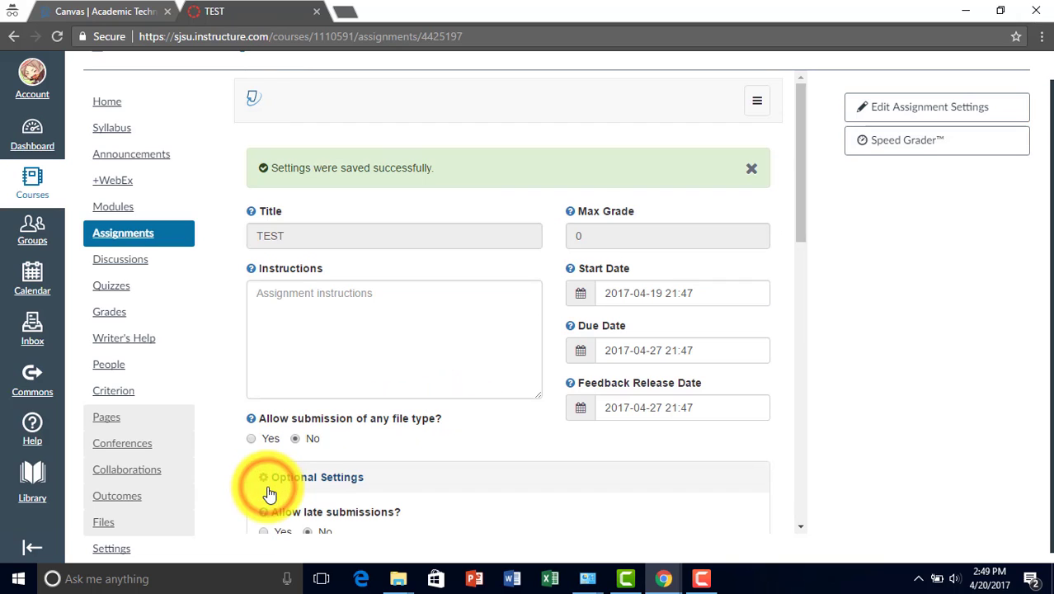
{"action": "scroll", "coordinate": [400, 446], "scroll_direction": "up", "scroll_amount": 1}
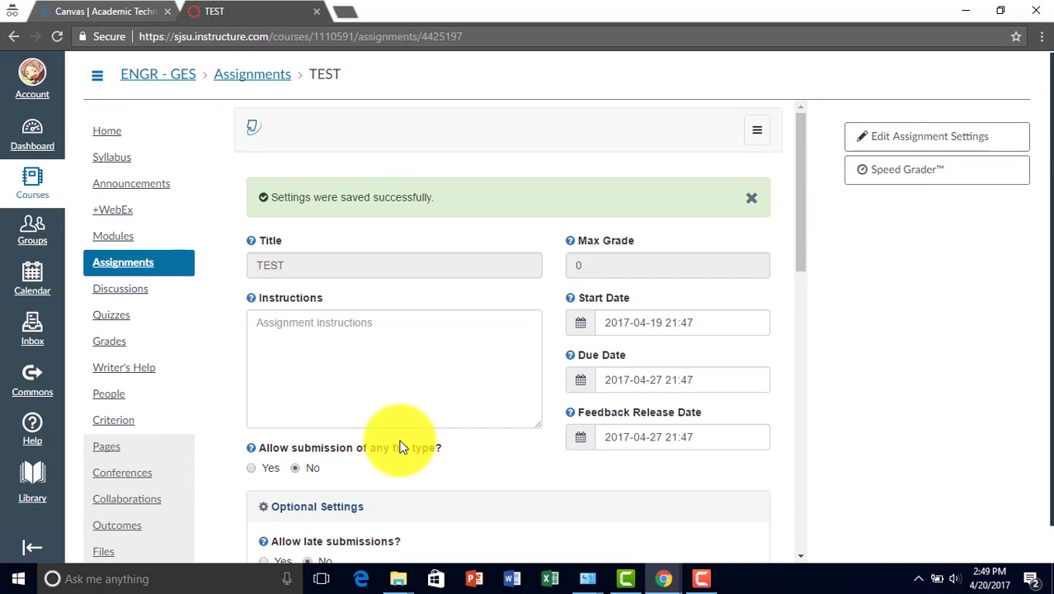